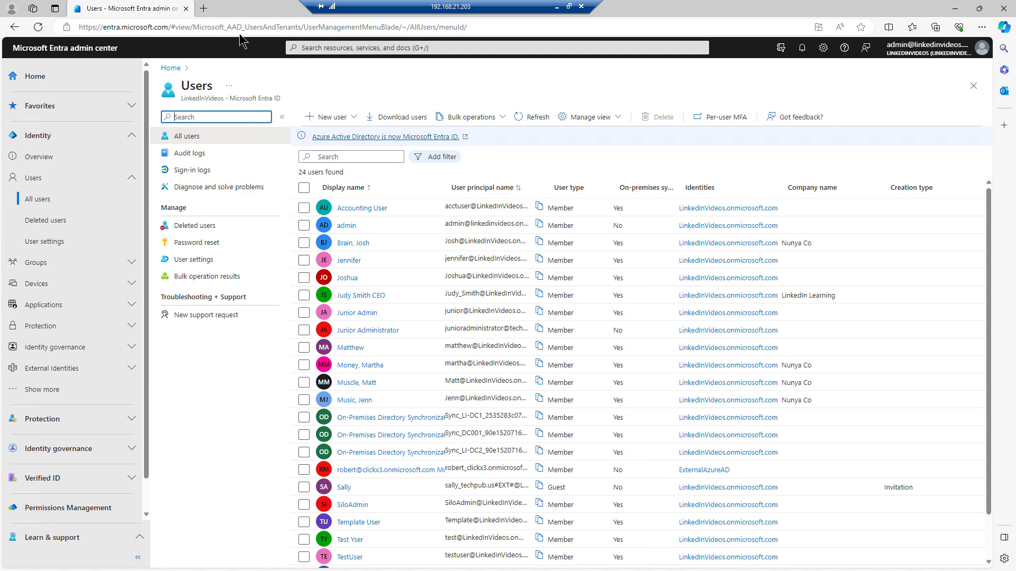
Step: Open admin.microsoft.com in a new tab and go to the Settings > Domains page
{"action": "left_click", "coordinate": [204, 9]}
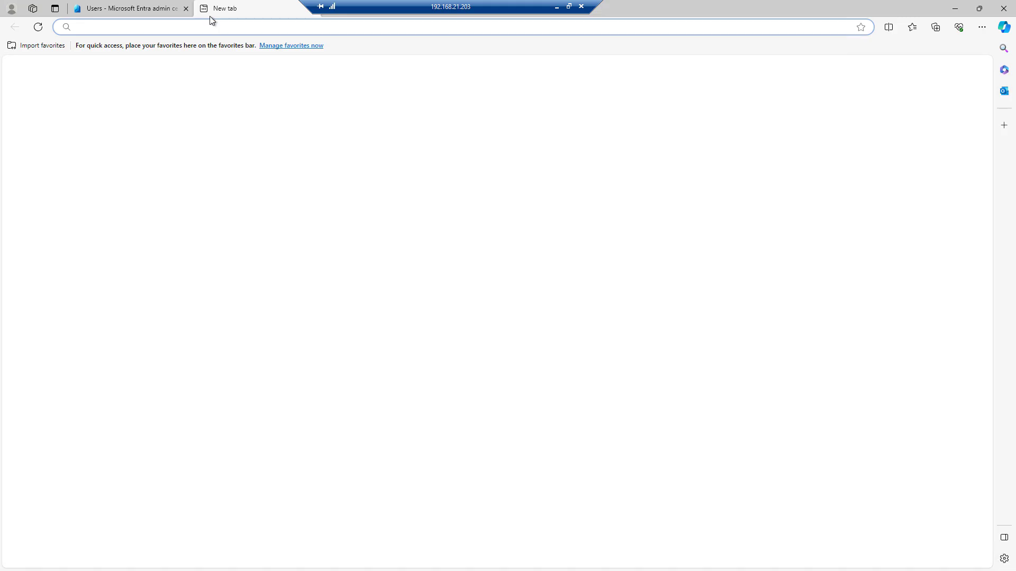
{"action": "type", "text": "admin.microsoft.com/#/homepage"}
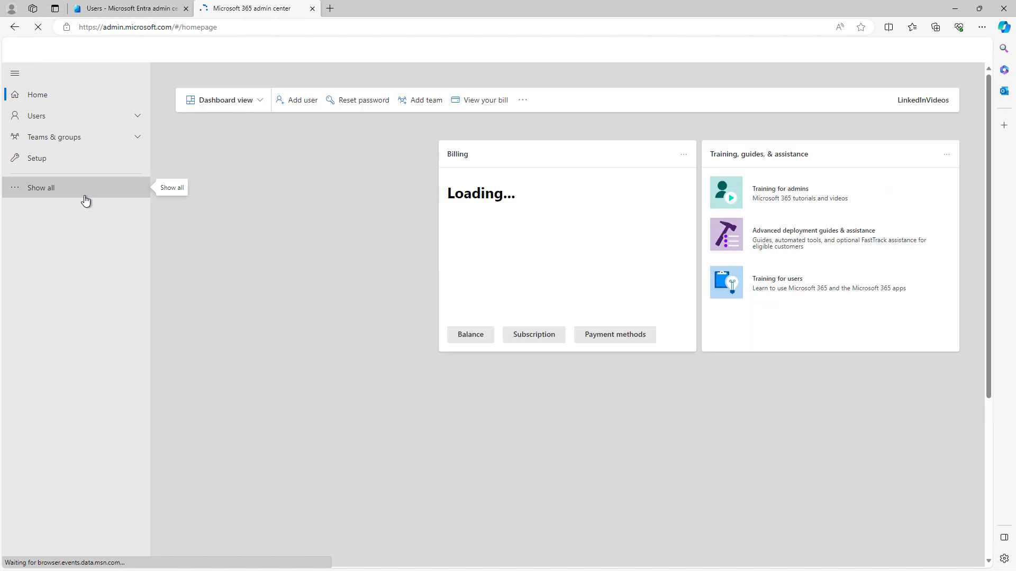
{"action": "left_click", "coordinate": [85, 195]}
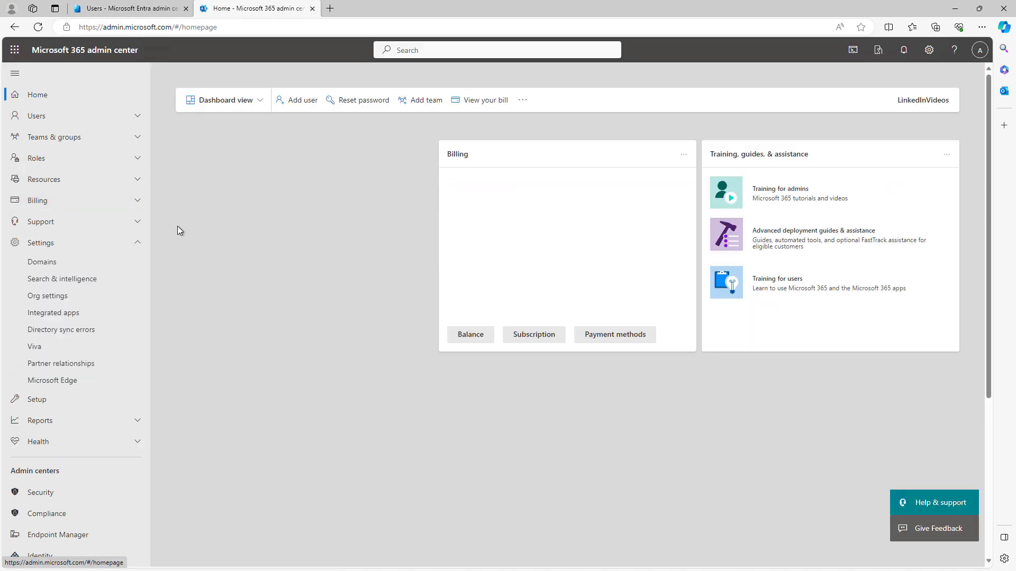
{"action": "left_click", "coordinate": [49, 265]}
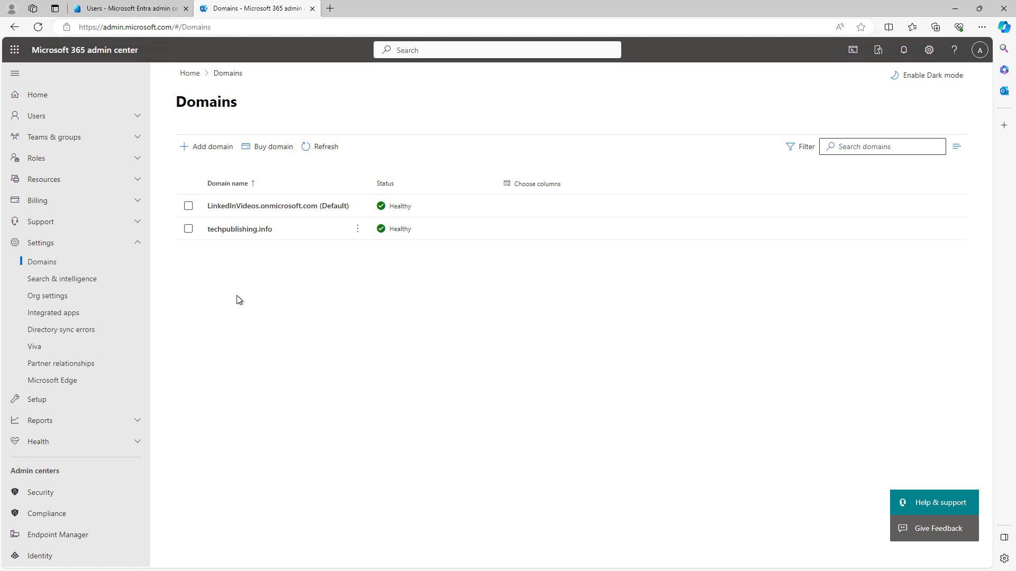
Step: Start adding a new domain and enter zoombombers.com as the domain name
{"action": "left_click", "coordinate": [205, 147]}
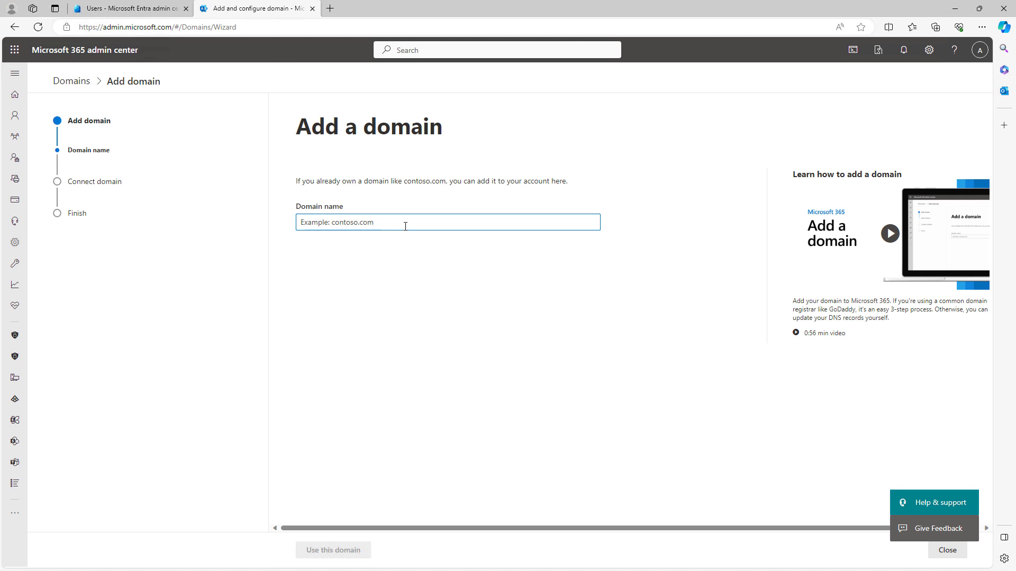
{"action": "type", "text": "zoombom"}
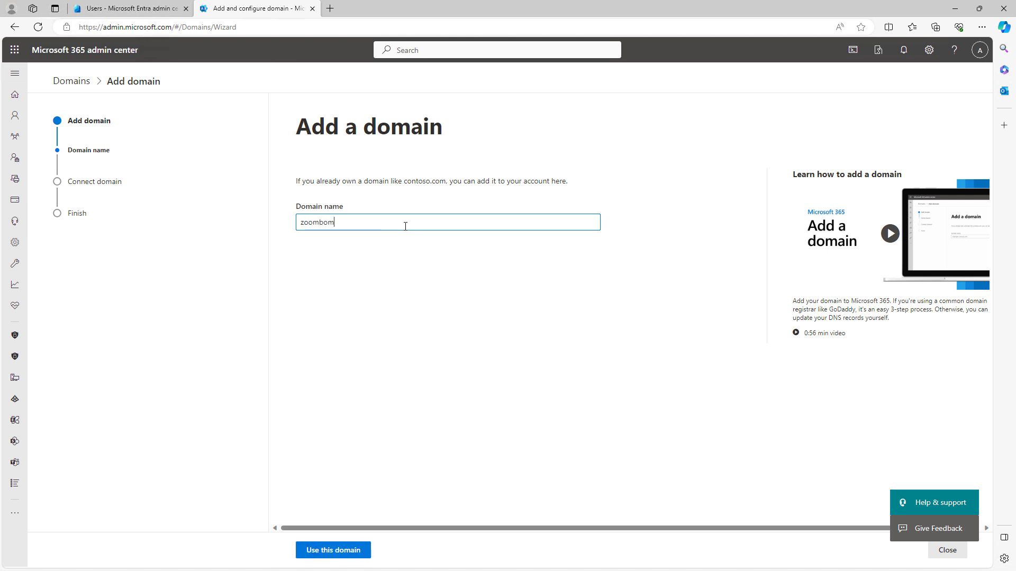
{"action": "type", "text": "bers.com"}
{"action": "left_click", "coordinate": [333, 550]}
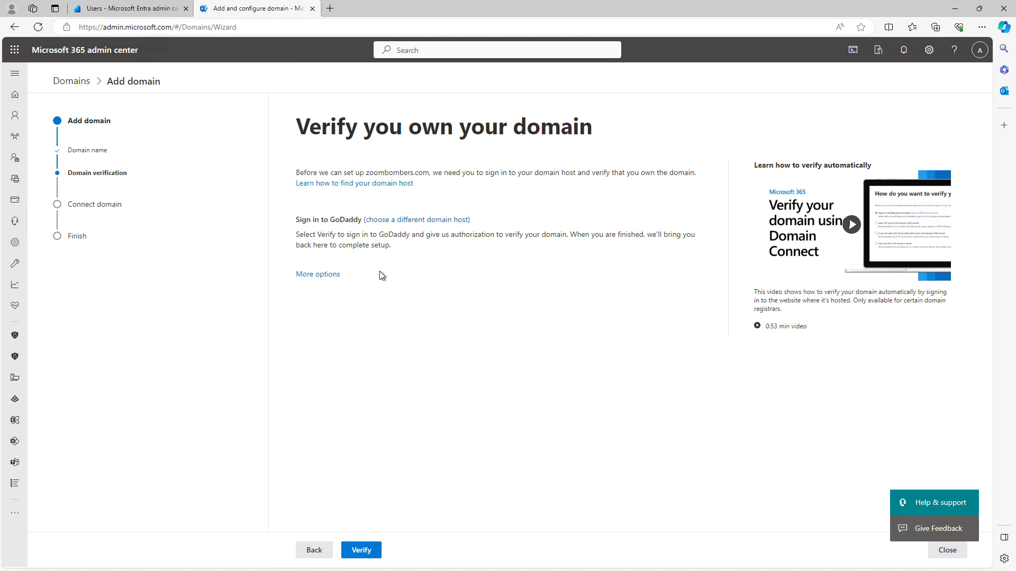
{"action": "left_click", "coordinate": [416, 225]}
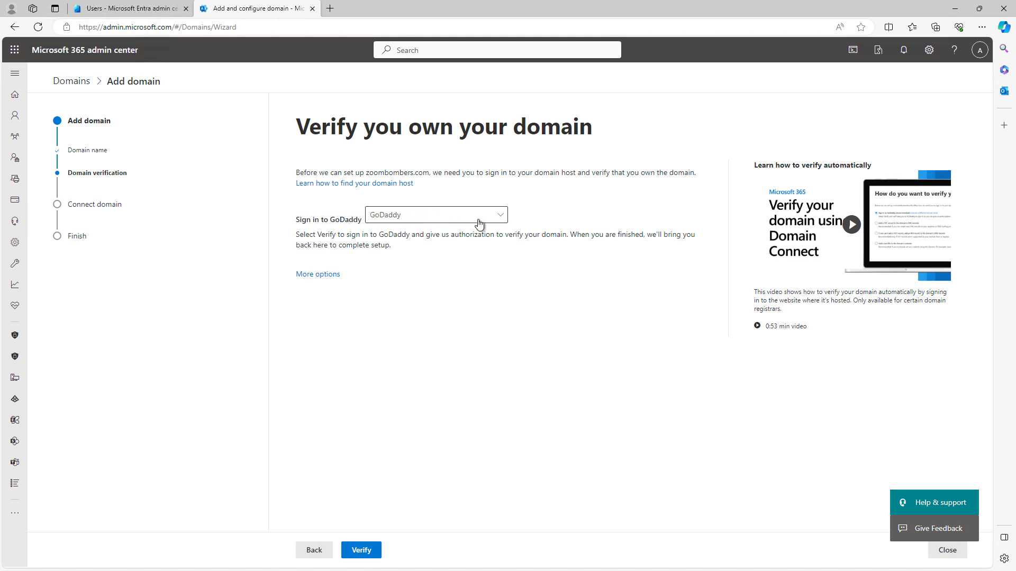
{"action": "left_click", "coordinate": [503, 218]}
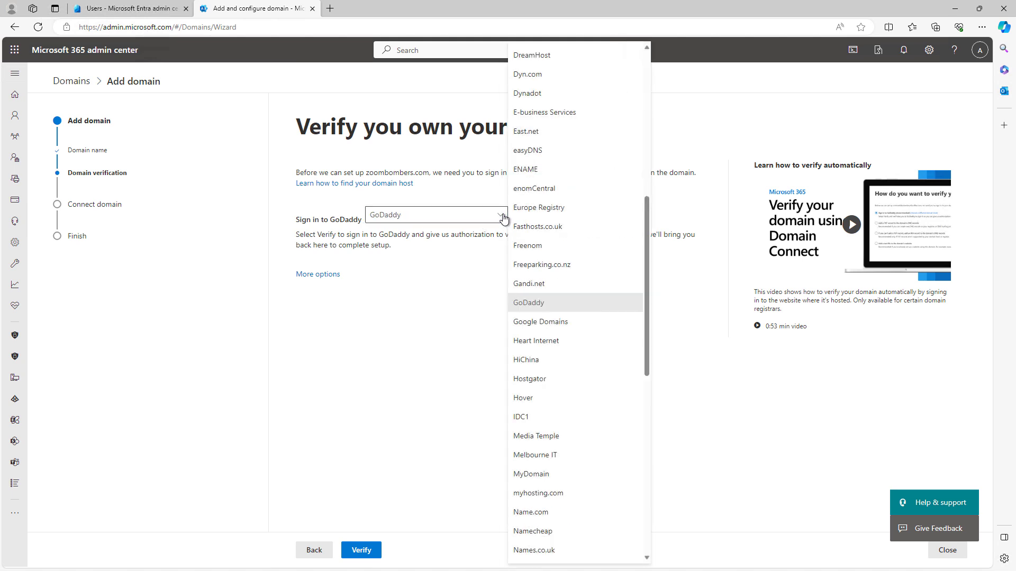
{"action": "scroll", "coordinate": [595, 307], "scroll_direction": "up", "scroll_amount": 10}
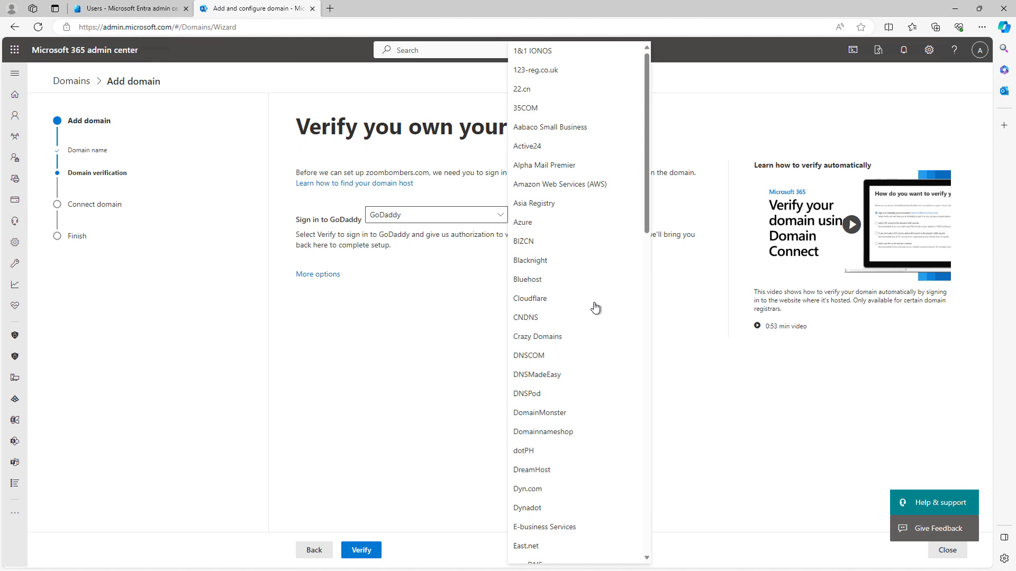
{"action": "scroll", "coordinate": [595, 307], "scroll_direction": "down", "scroll_amount": 10}
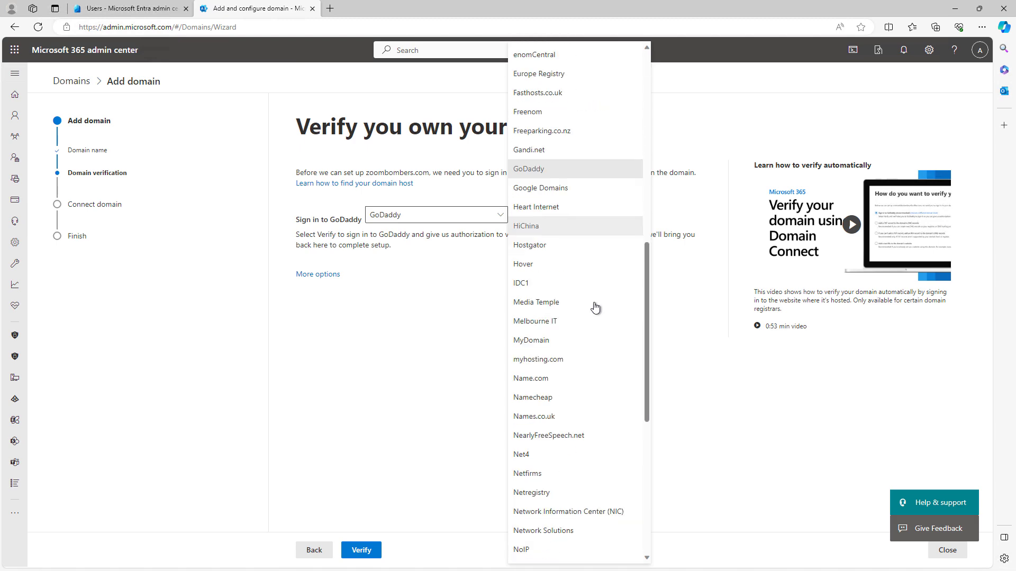
{"action": "scroll", "coordinate": [594, 307], "scroll_direction": "down", "scroll_amount": 7}
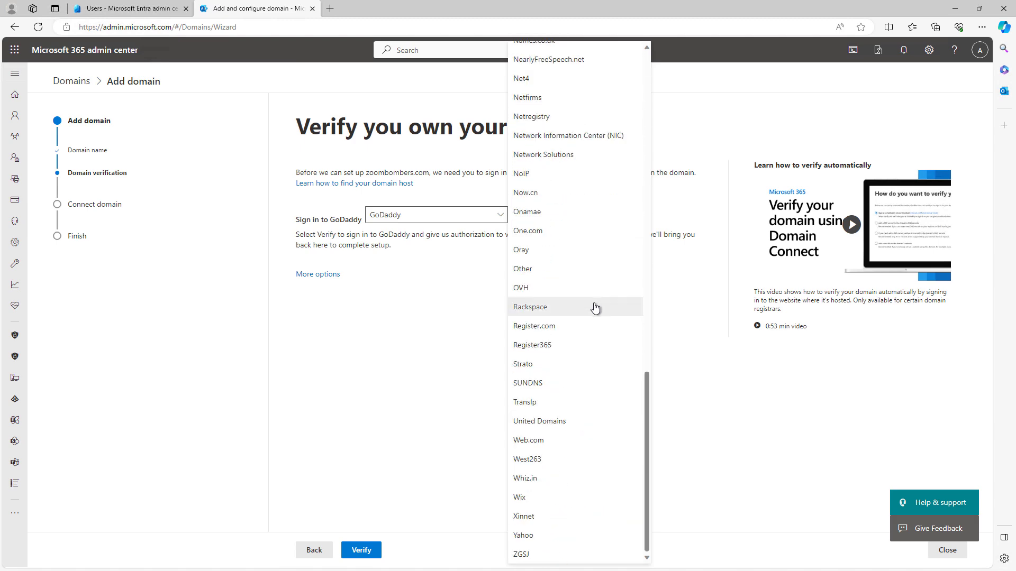
{"action": "scroll", "coordinate": [594, 307], "scroll_direction": "up", "scroll_amount": 1}
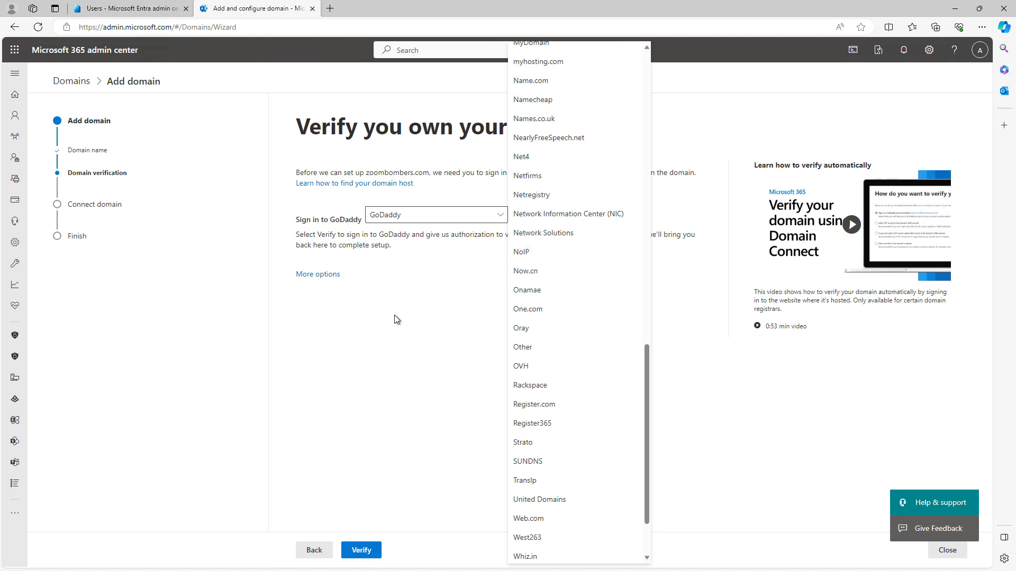
{"action": "left_click", "coordinate": [418, 309]}
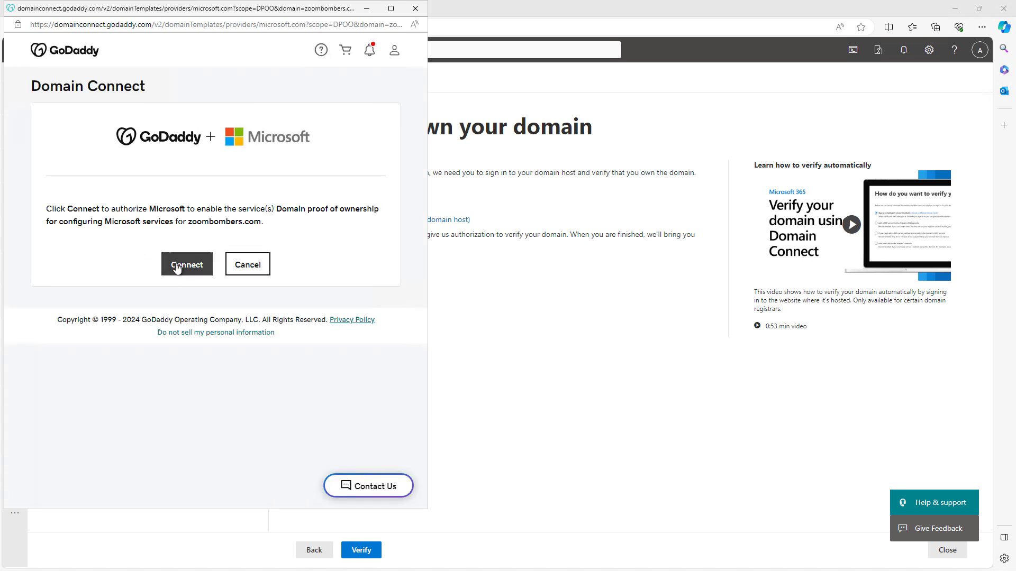
Step: Authorize Microsoft through GoDaddy Domain Connect and verify ownership of zoombombers.com
{"action": "left_click", "coordinate": [175, 271]}
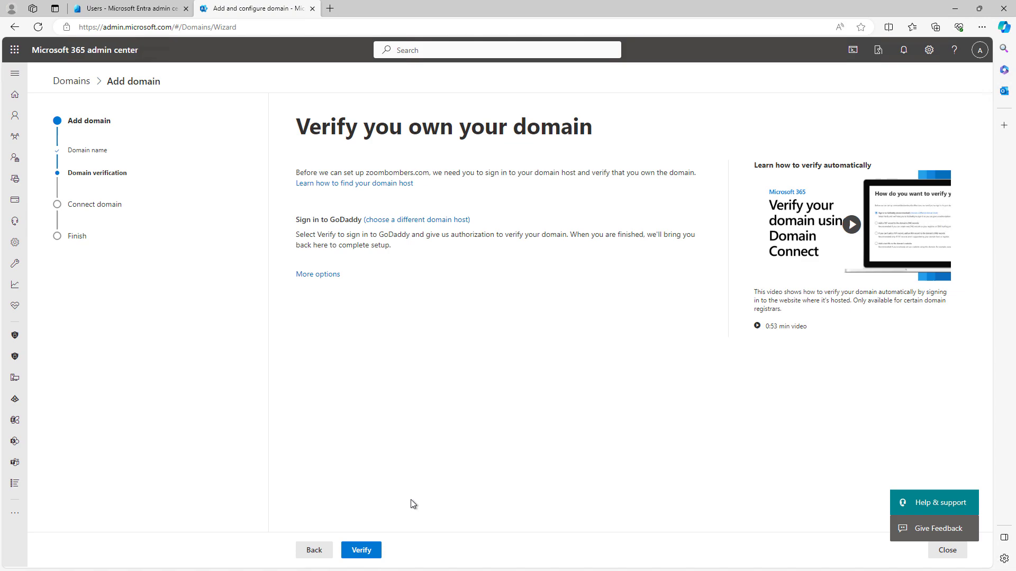
{"action": "left_click", "coordinate": [362, 550]}
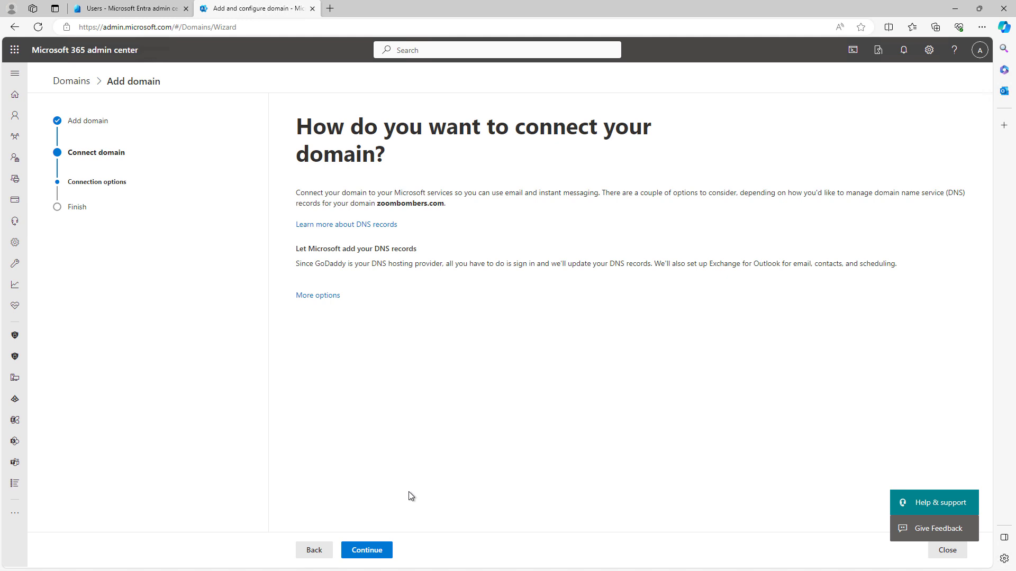
Step: Choose to let Microsoft add the DNS records for zoombombers.com
{"action": "left_click", "coordinate": [332, 297]}
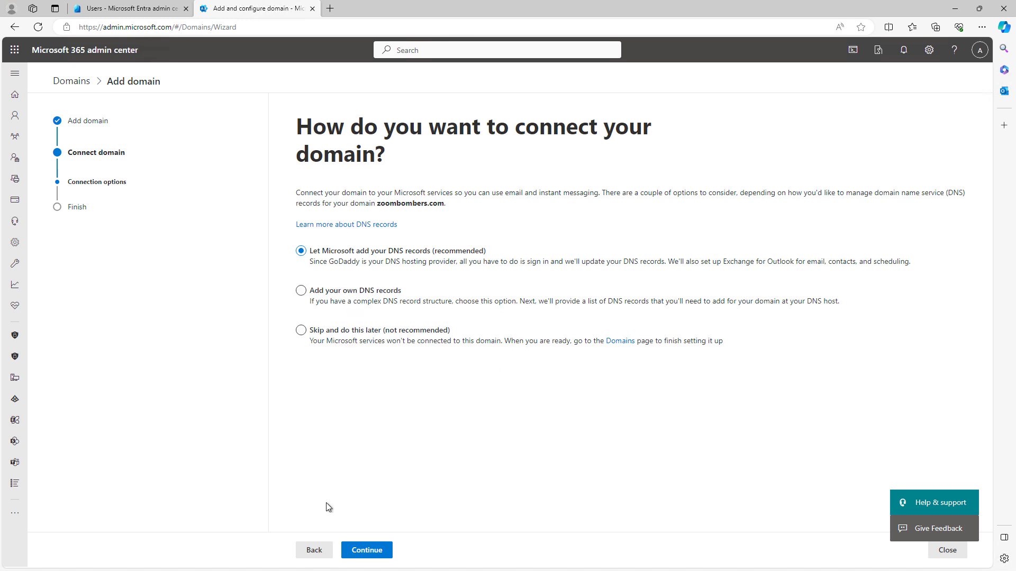
{"action": "left_click", "coordinate": [369, 552]}
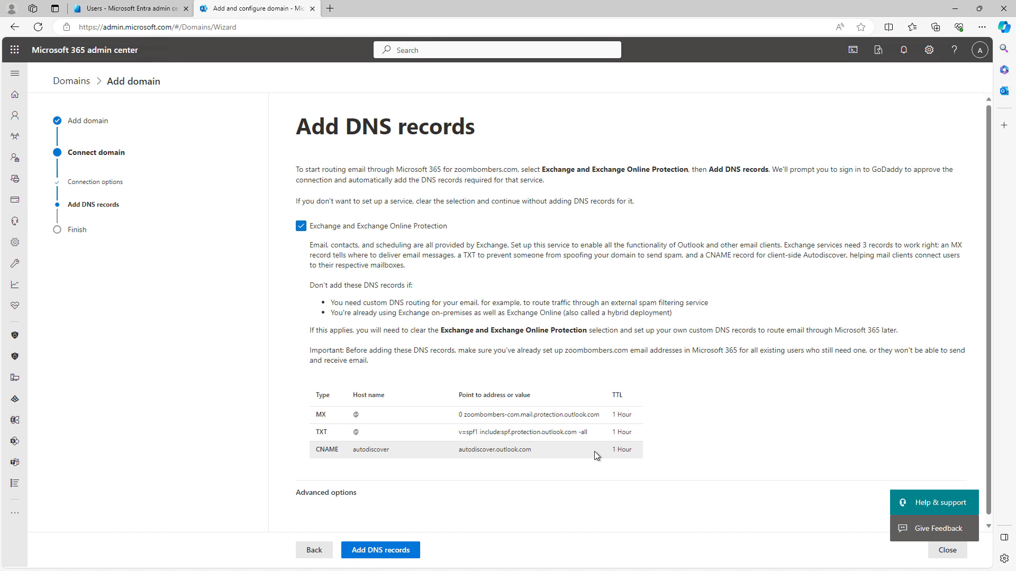
Step: Add the Exchange MX, TXT and CNAME records and finish zoombombers.com setup
{"action": "scroll", "coordinate": [506, 501], "scroll_direction": "down", "scroll_amount": 1}
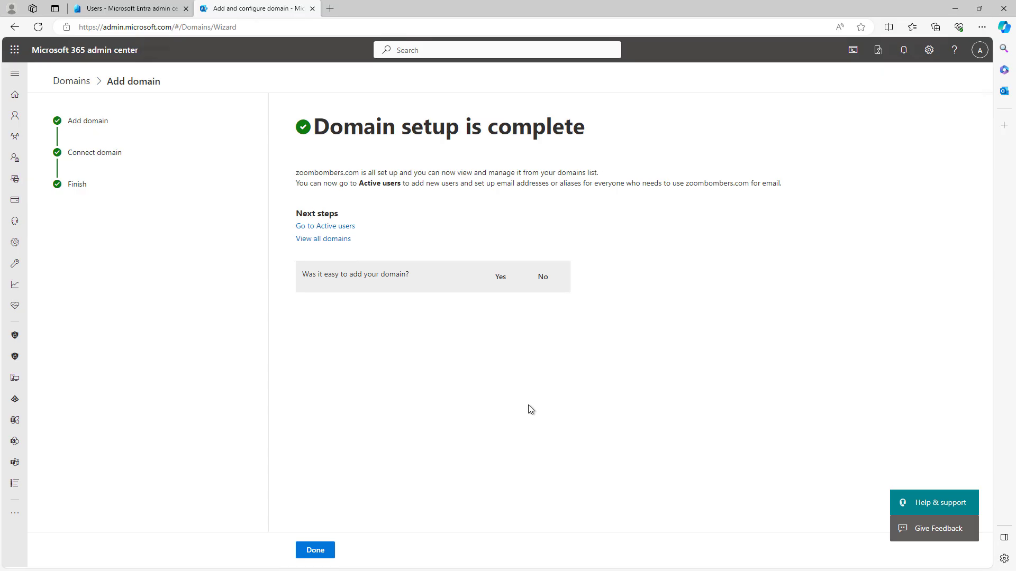
{"action": "left_click", "coordinate": [313, 550]}
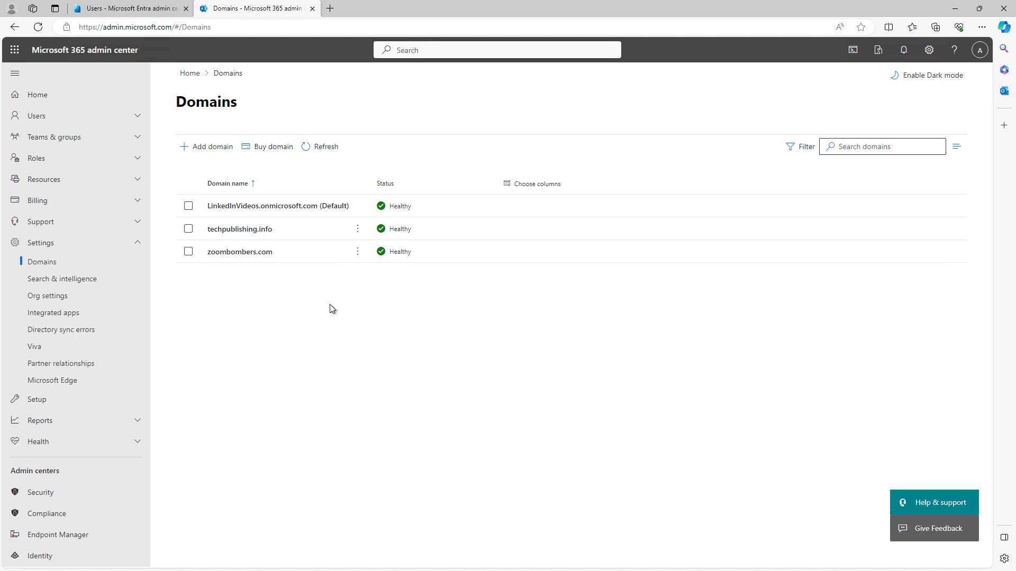
{"action": "left_click", "coordinate": [50, 117]}
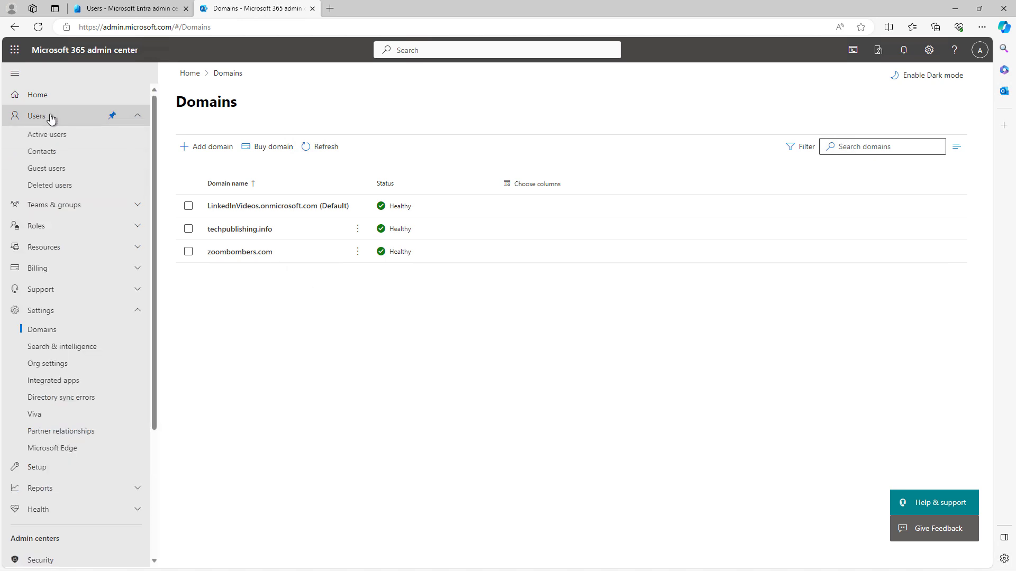
{"action": "left_click", "coordinate": [57, 135]}
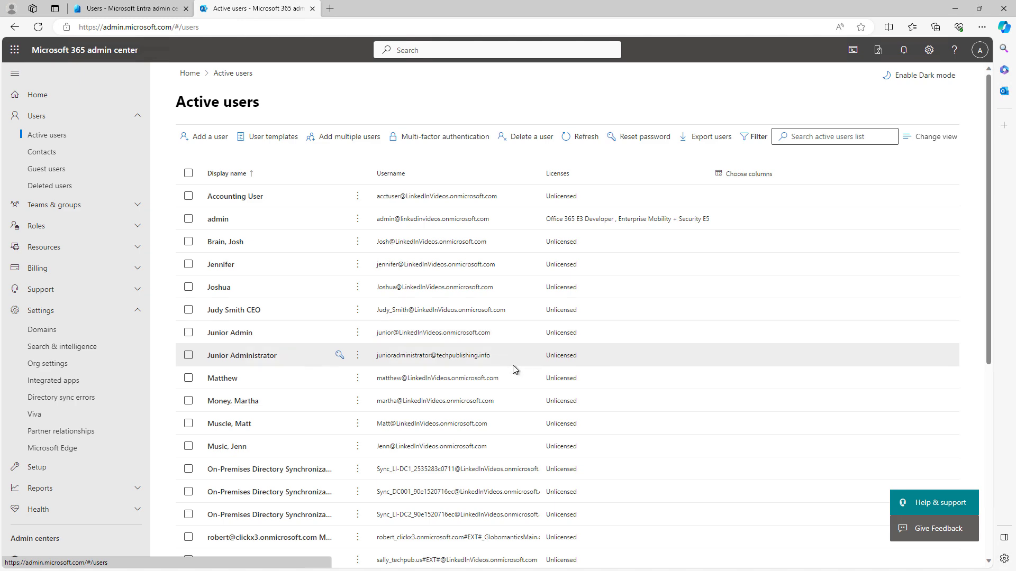
{"action": "scroll", "coordinate": [502, 390], "scroll_direction": "down", "scroll_amount": 4}
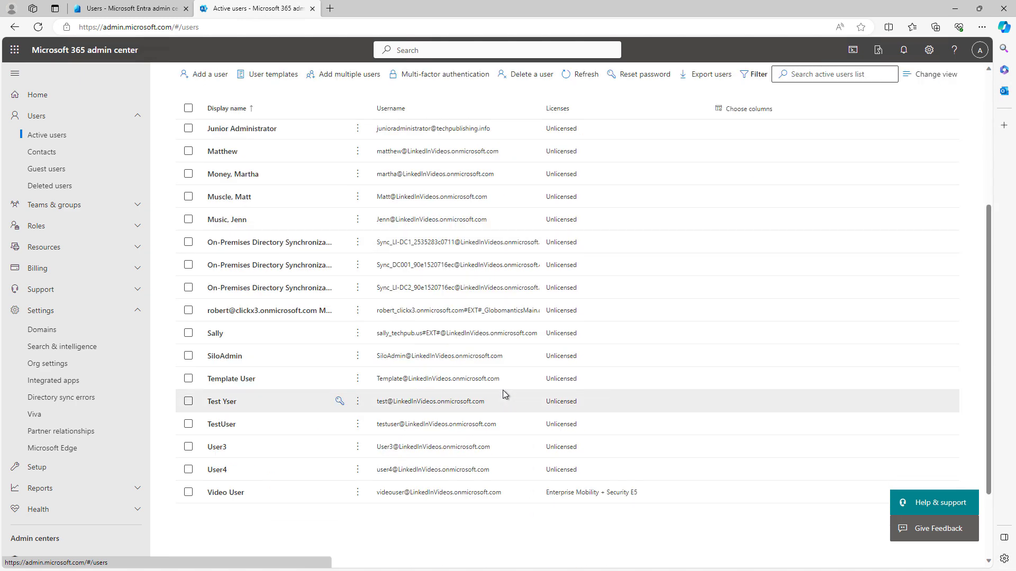
{"action": "scroll", "coordinate": [503, 395], "scroll_direction": "down", "scroll_amount": 3}
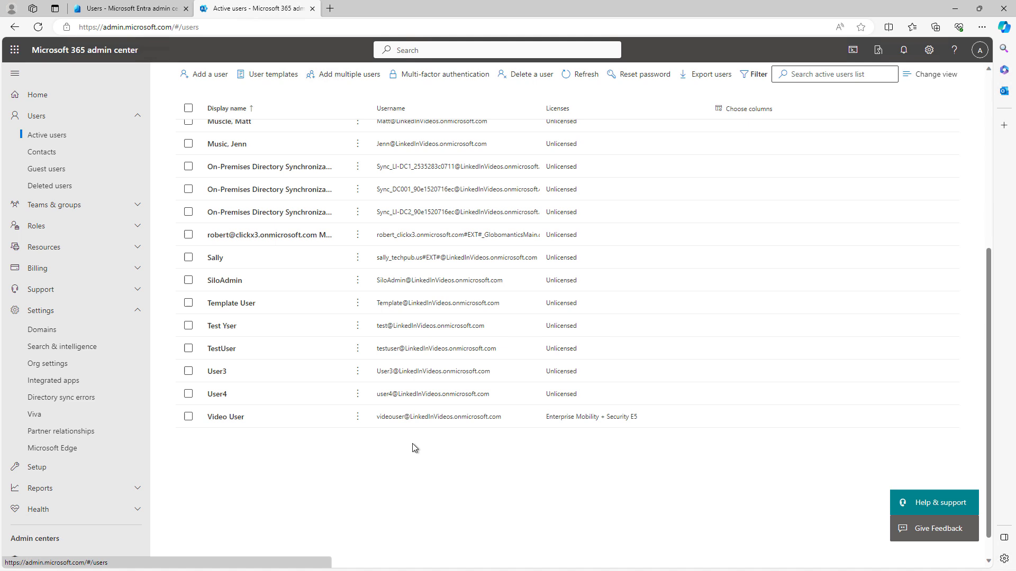
{"action": "left_click", "coordinate": [233, 418]}
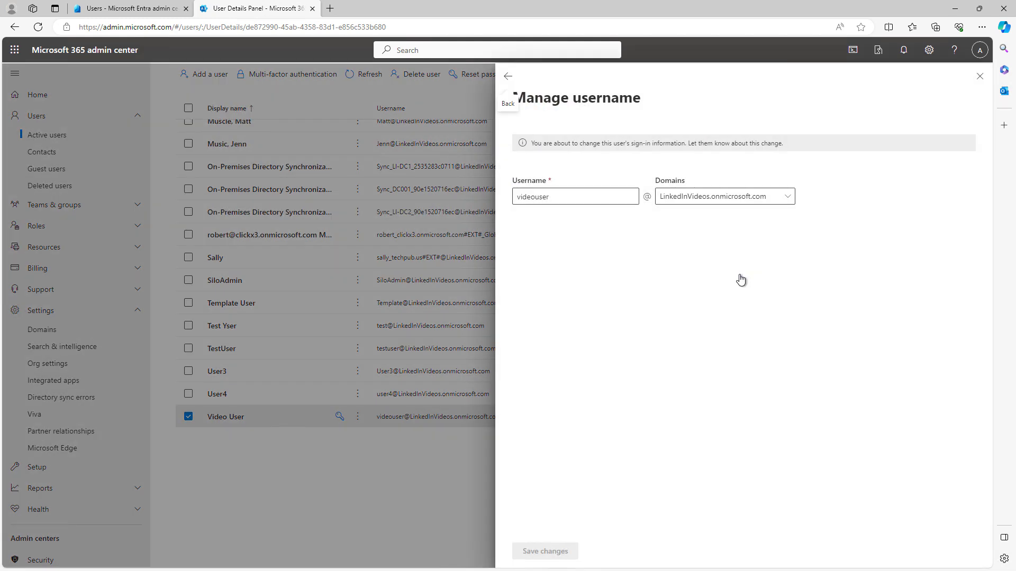
Step: Switch Video User's username domain to zoombombers.com and save the change
{"action": "left_click", "coordinate": [760, 200]}
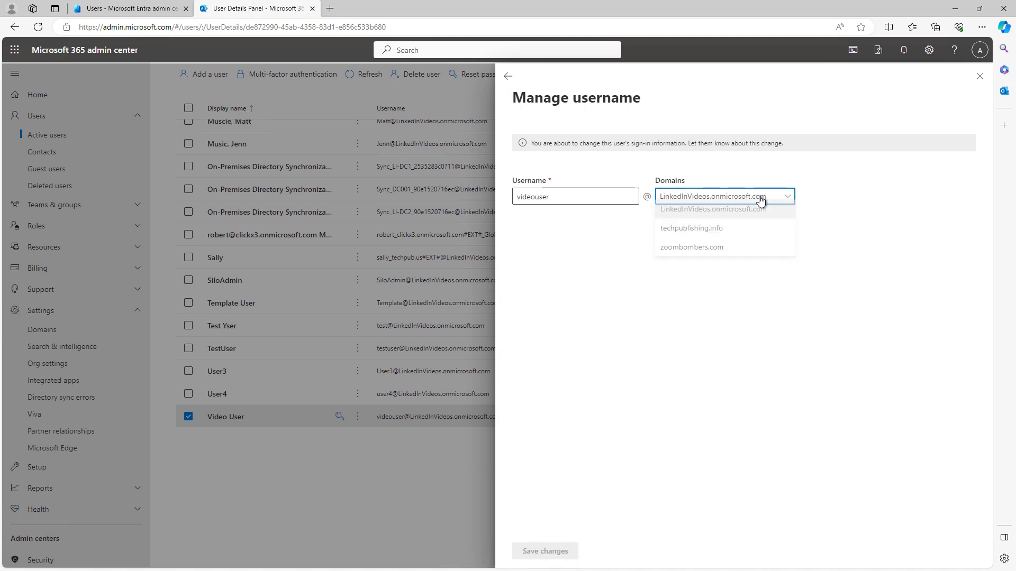
{"action": "left_click", "coordinate": [687, 253]}
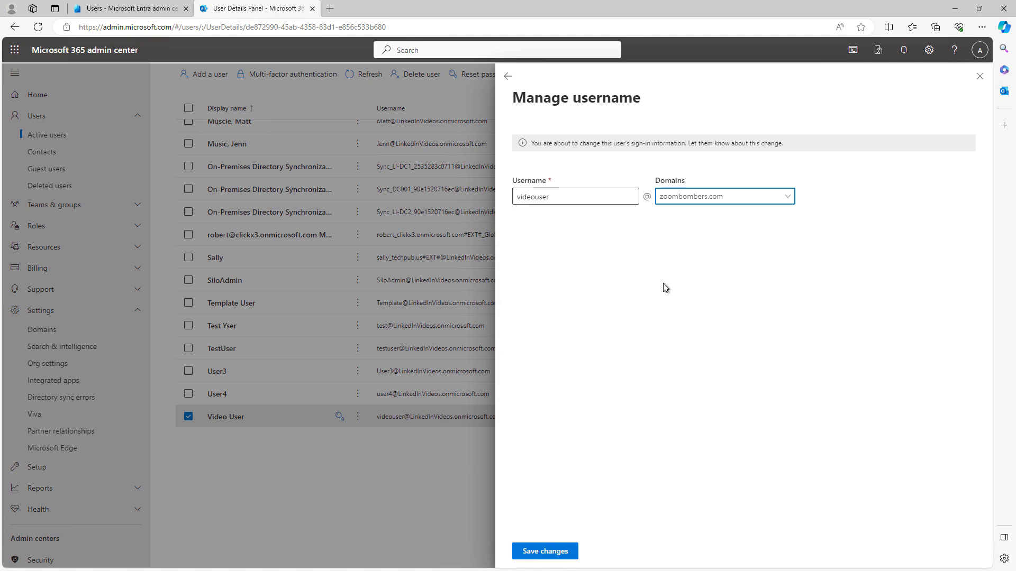
{"action": "left_click", "coordinate": [539, 553]}
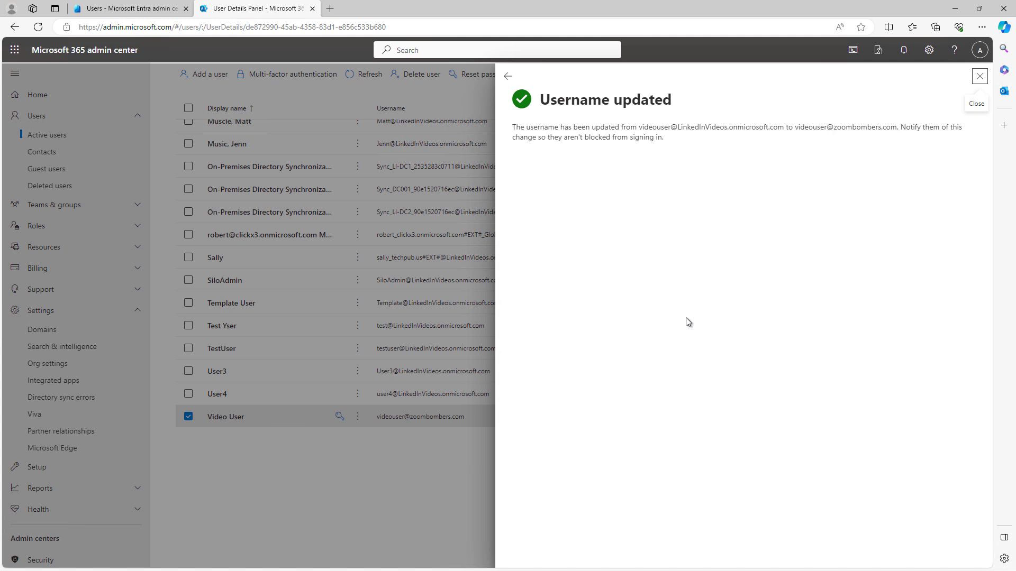
{"action": "left_click", "coordinate": [509, 78]}
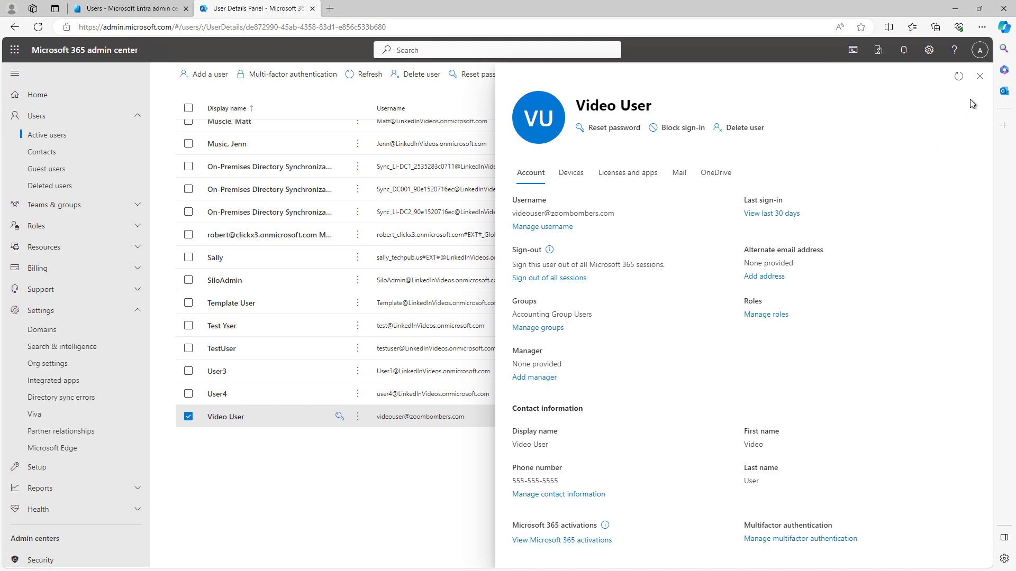
Step: Close Video User's panel and open the admin account's details
{"action": "left_click", "coordinate": [980, 81]}
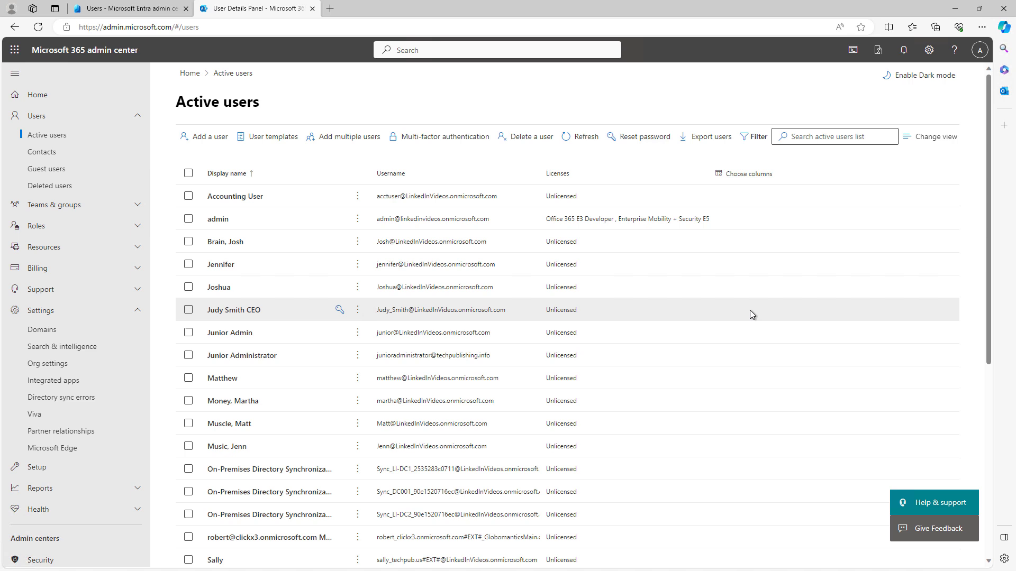
{"action": "left_click", "coordinate": [219, 220]}
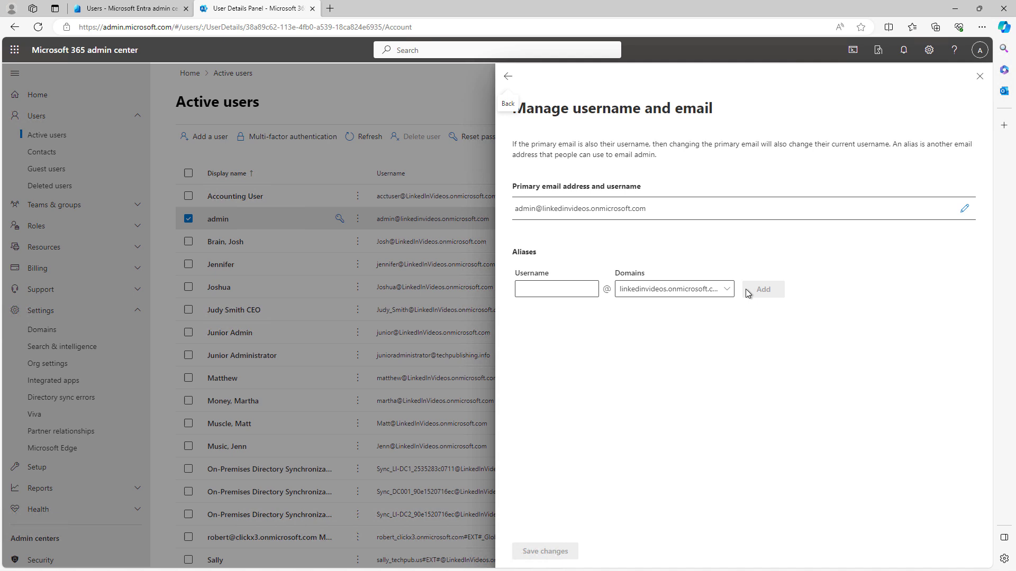
{"action": "left_click", "coordinate": [539, 288]}
{"action": "type", "text": "admin"}
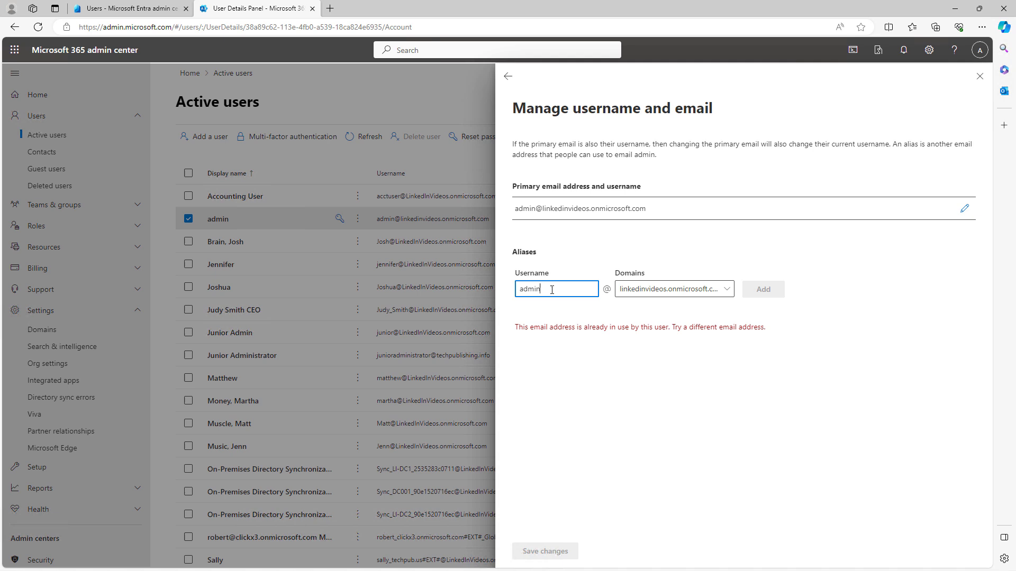
{"action": "left_click", "coordinate": [704, 291]}
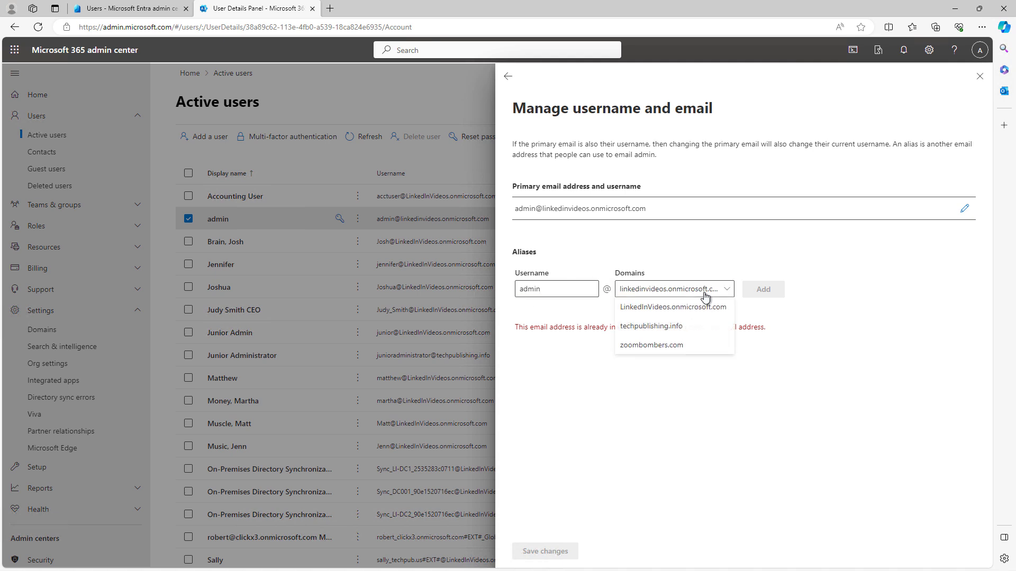
{"action": "left_click", "coordinate": [676, 327]}
{"action": "left_click", "coordinate": [764, 289]}
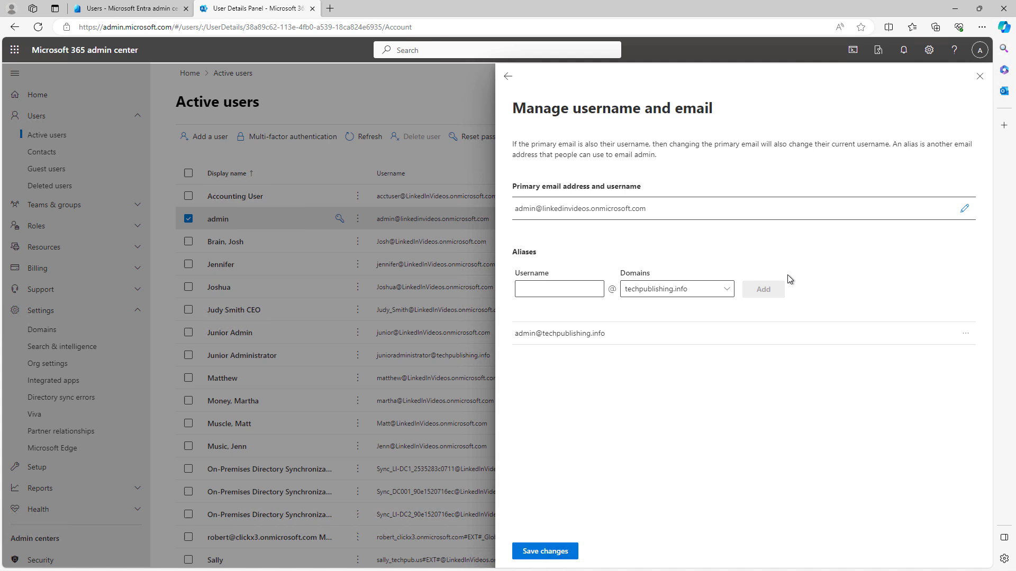
{"action": "left_click", "coordinate": [564, 289]}
{"action": "type", "text": "admin"}
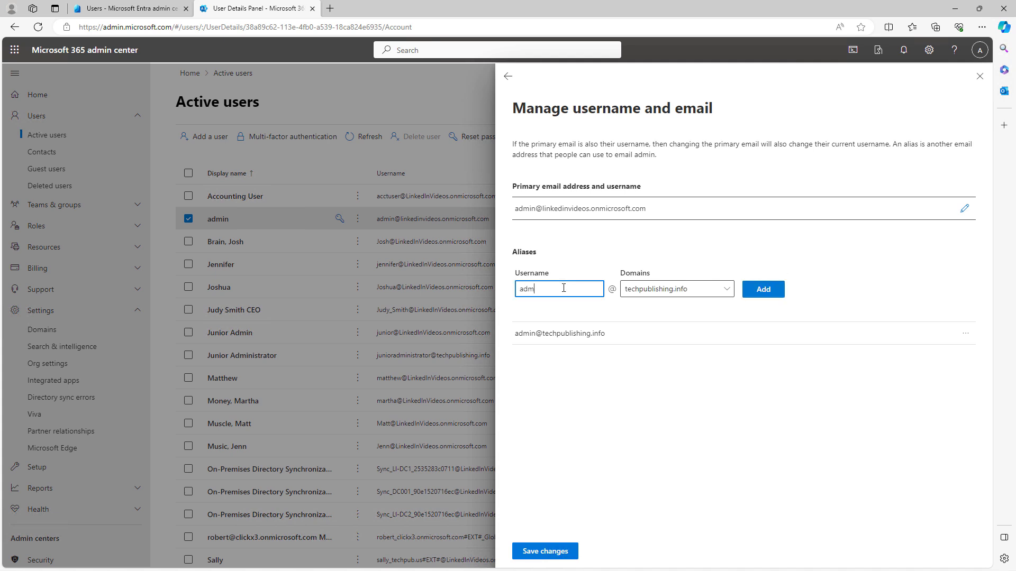
{"action": "left_click", "coordinate": [665, 288]}
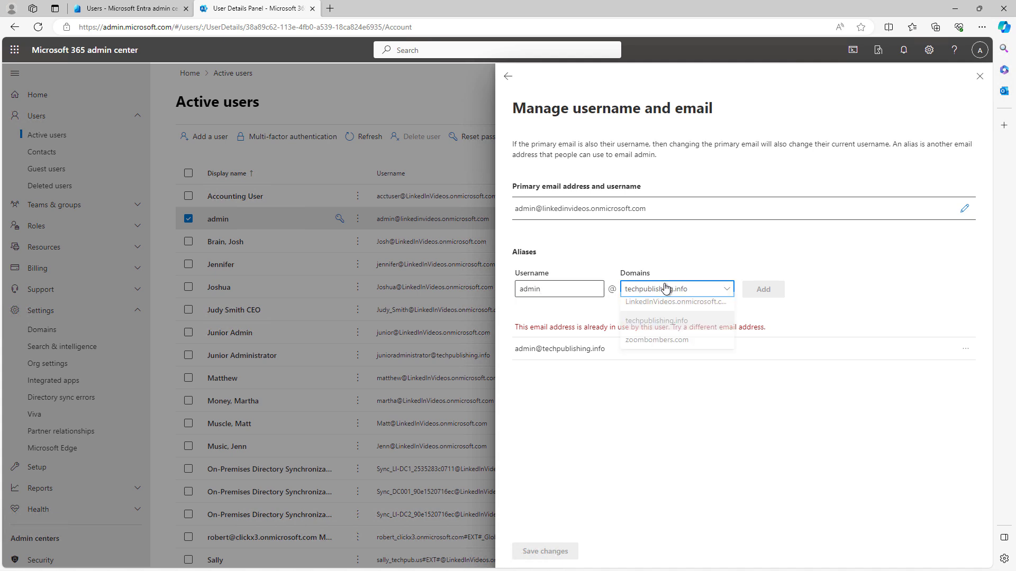
{"action": "left_click", "coordinate": [664, 340]}
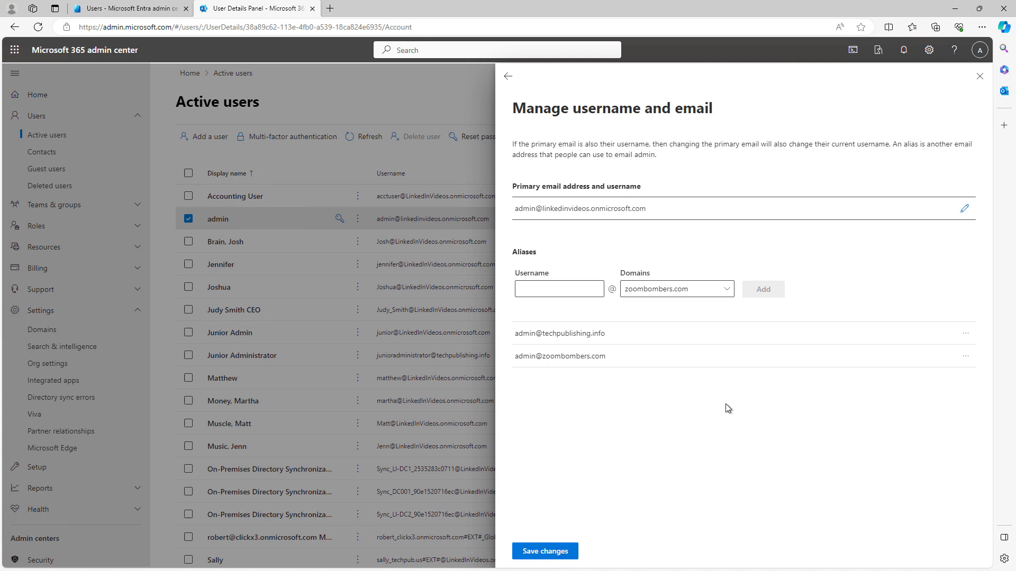
{"action": "left_click", "coordinate": [549, 289]}
{"action": "type", "text": "whoever"}
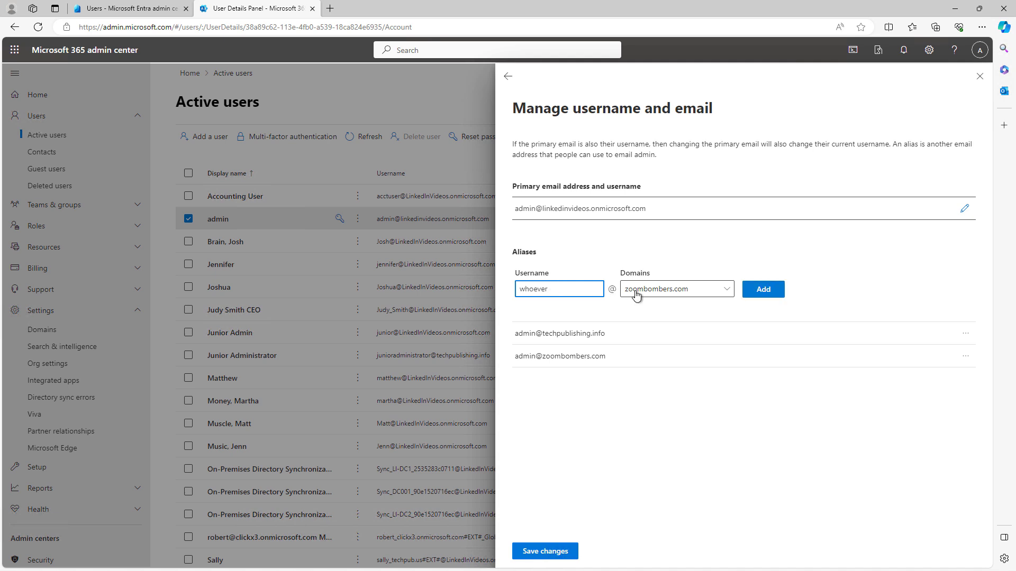
{"action": "left_click", "coordinate": [727, 290]}
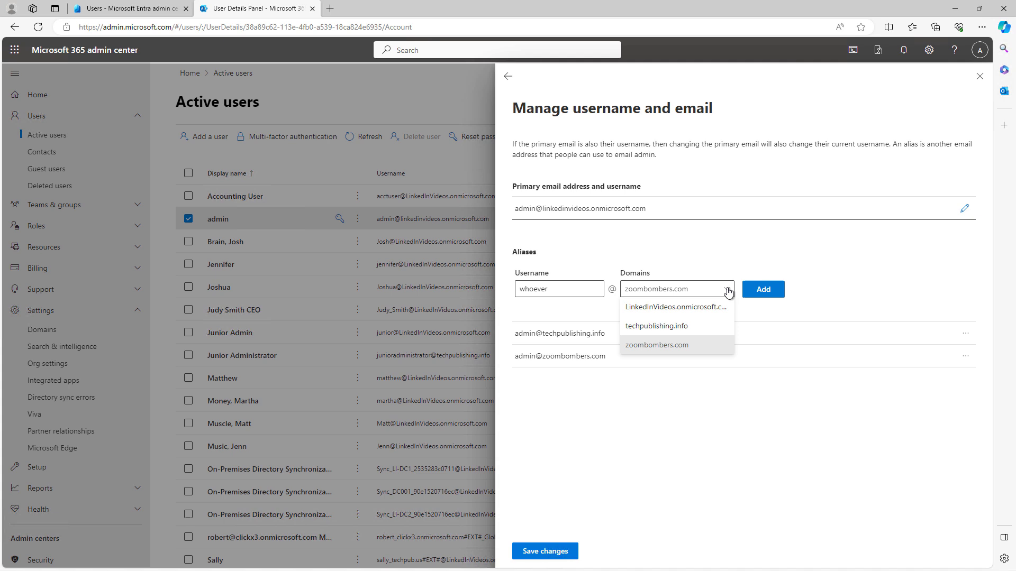
{"action": "left_click", "coordinate": [728, 290]}
{"action": "left_click", "coordinate": [763, 291]}
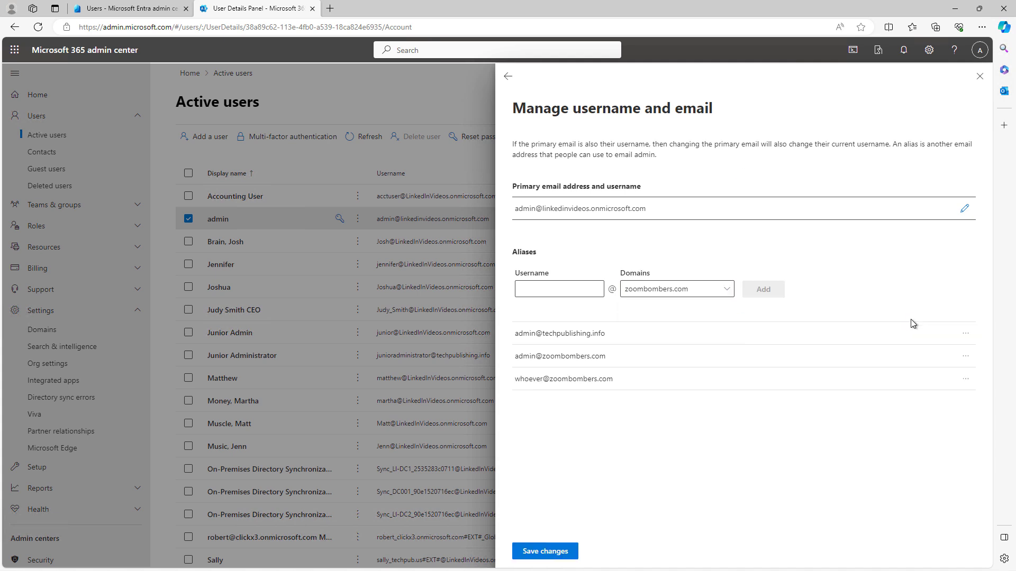
Step: Save the three new aliases and reopen admin's username and email settings
{"action": "left_click", "coordinate": [545, 551]}
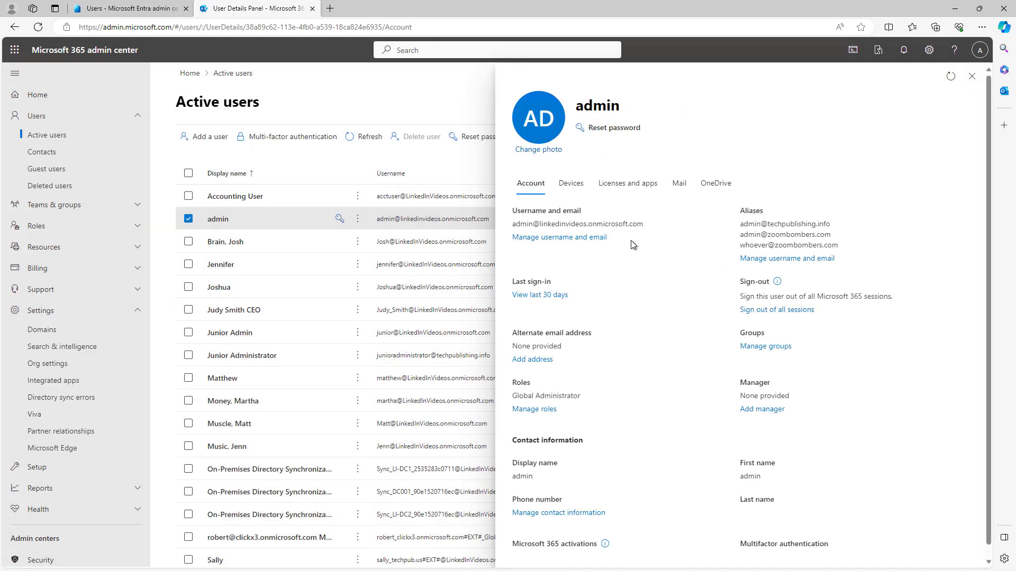
{"action": "left_click_drag", "start_coordinate": [645, 224], "coordinate": [487, 227]}
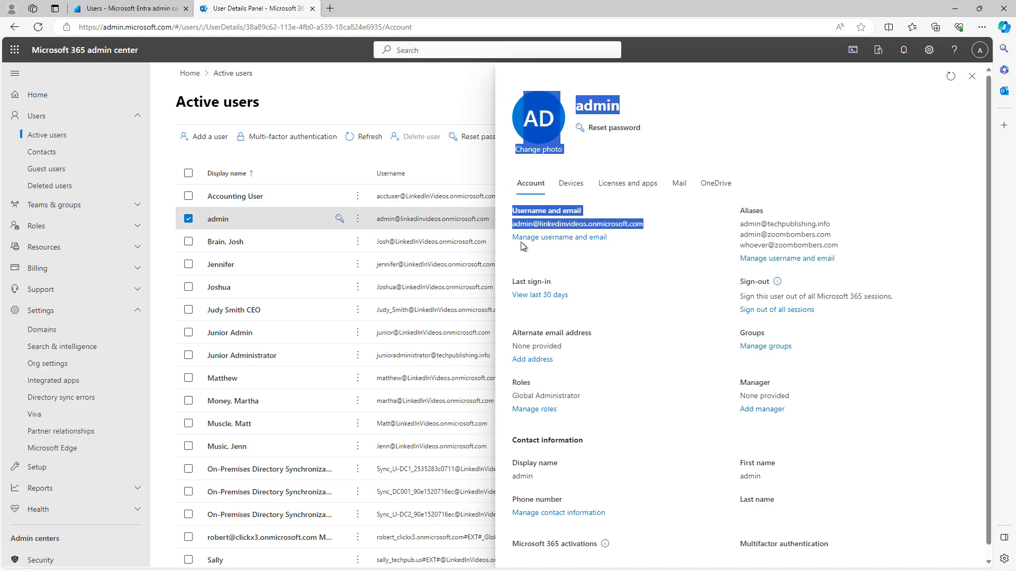
{"action": "left_click", "coordinate": [582, 238]}
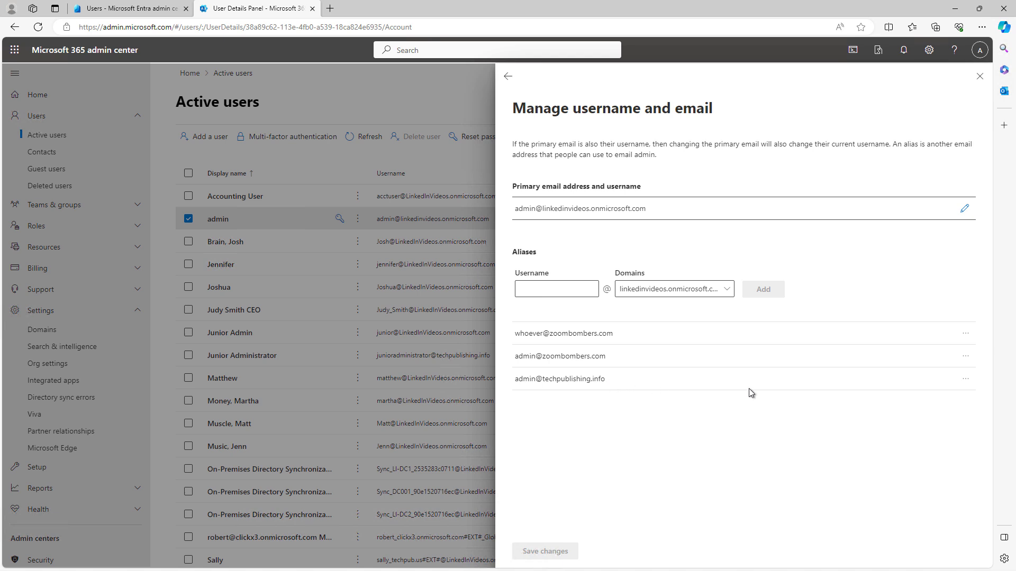
{"action": "left_click", "coordinate": [964, 209]}
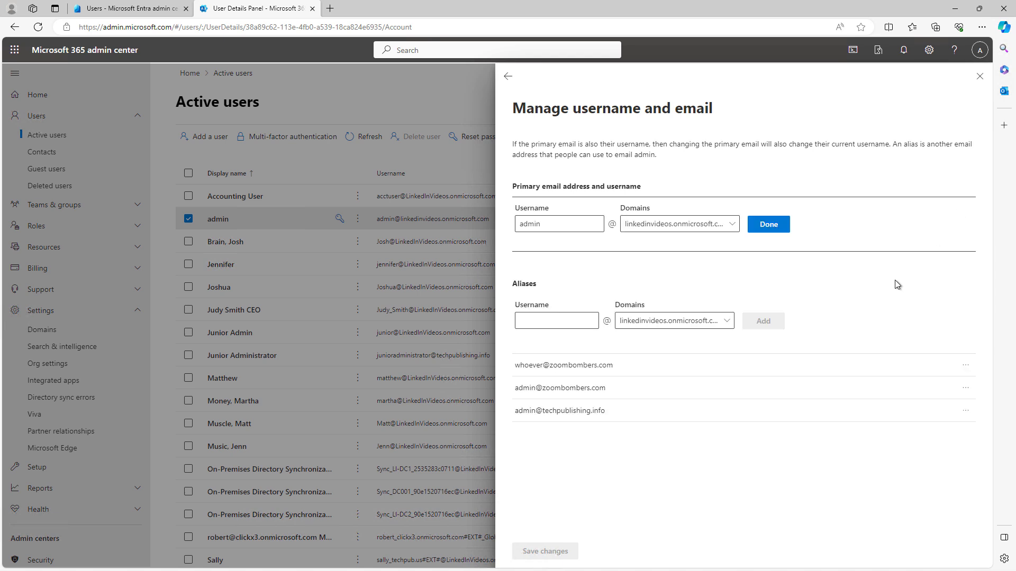
{"action": "left_click", "coordinate": [722, 228]}
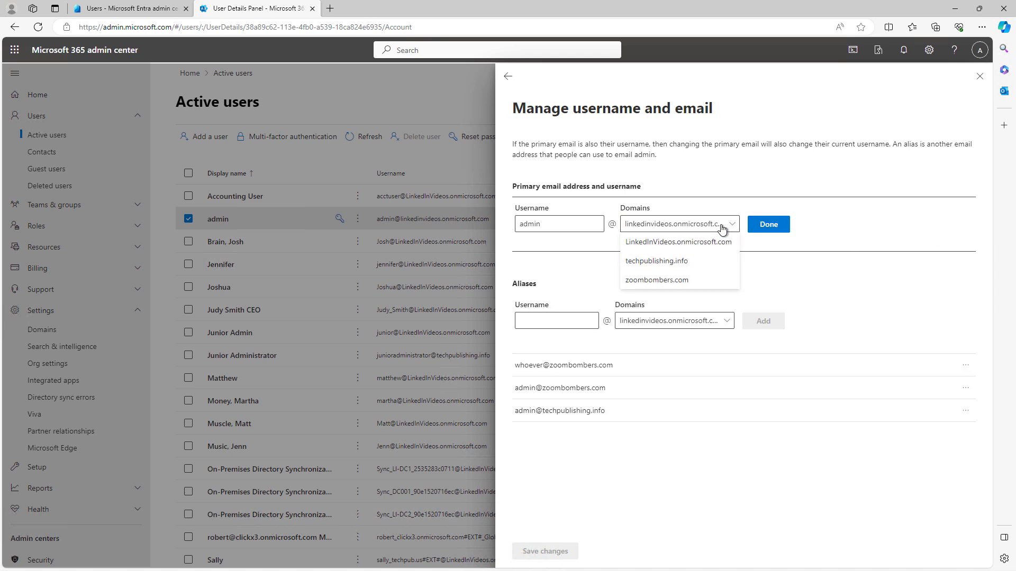
{"action": "left_click", "coordinate": [682, 262]}
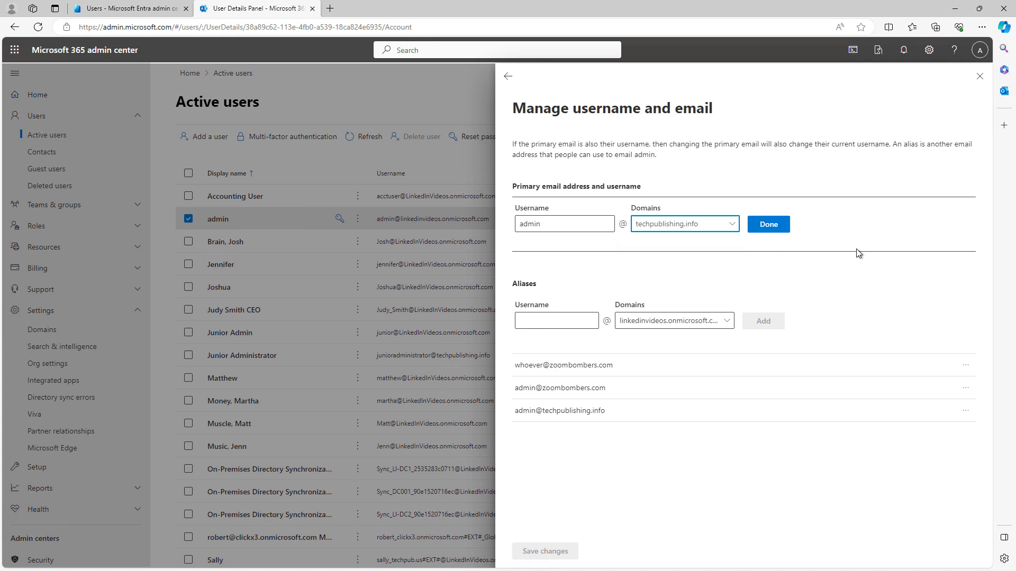
{"action": "left_click", "coordinate": [772, 226]}
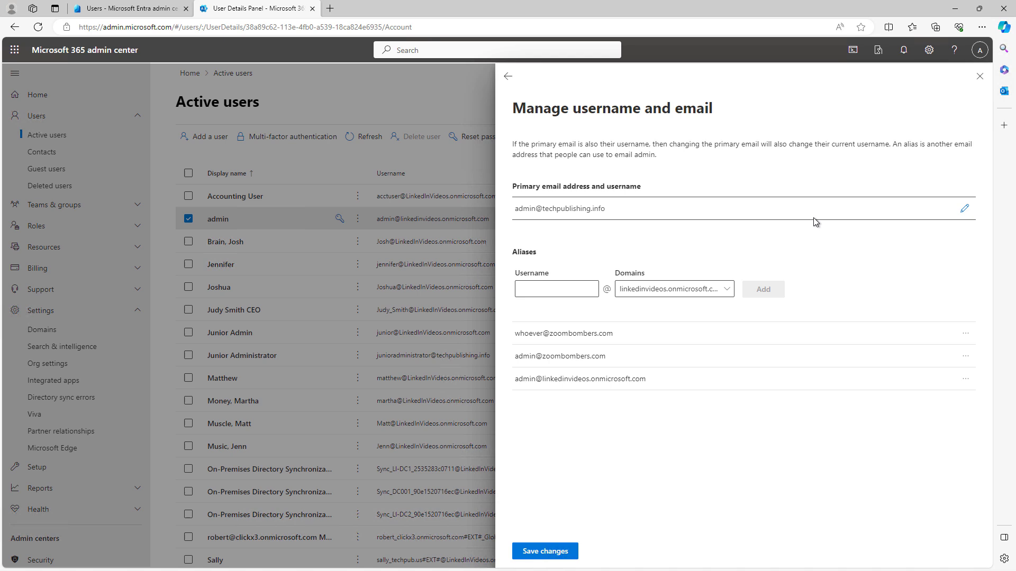